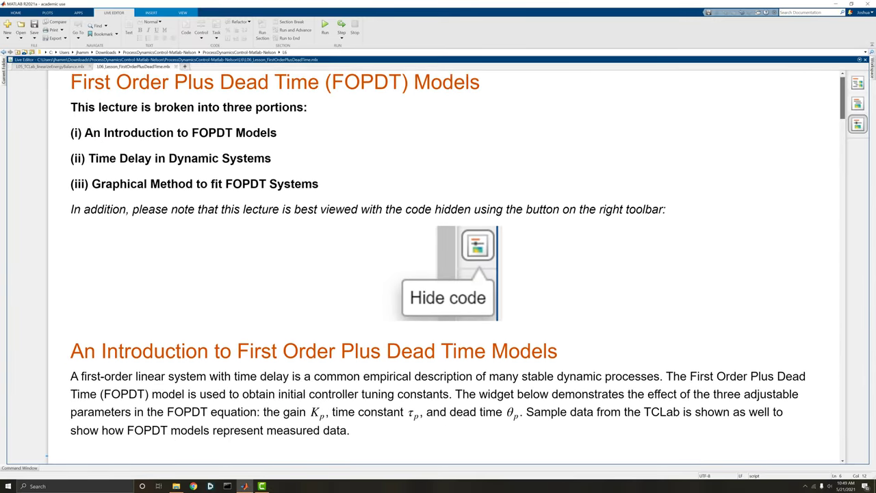
- Scroll to the FOPDT widget showing gain 31, time constant 5 and dead time 50
scroll(438, 267, down, 3)
scroll(438, 266, up, 1)
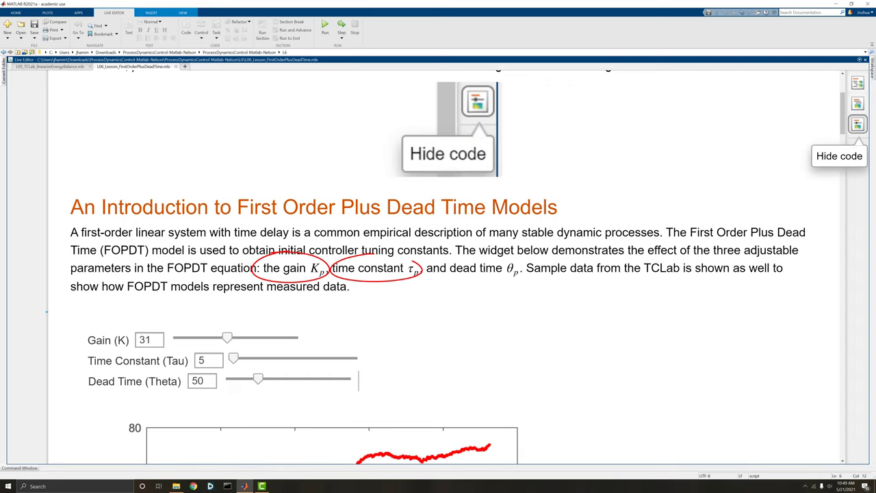
- Zoom the Live Editor out so the sliders and the full FOPDT vs TCLab Data plot fit
scroll(451, 267, down, 6)
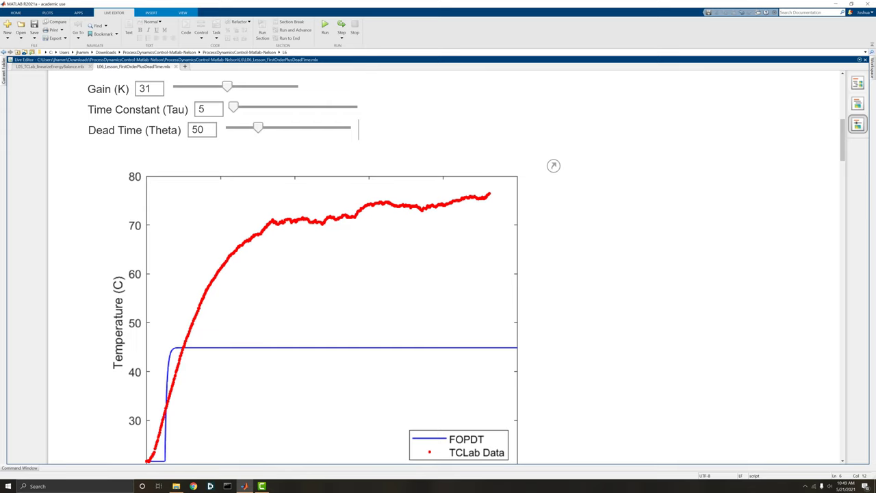
key(ctrl+minus)
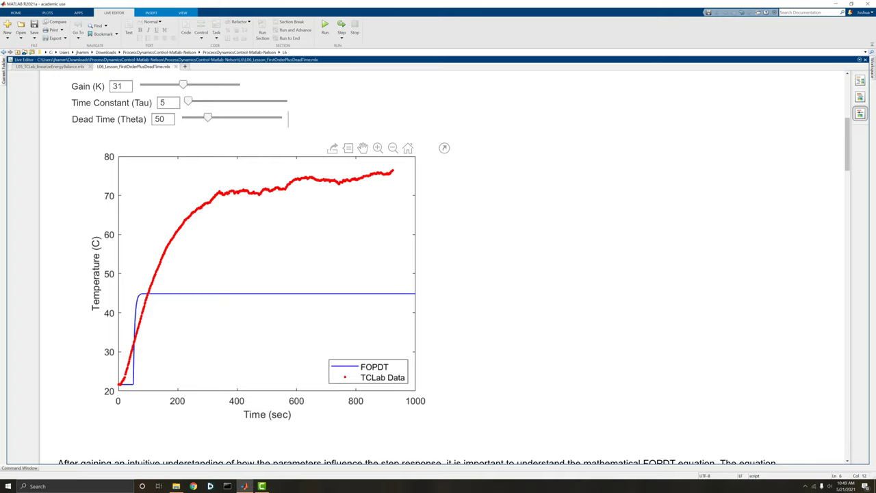
scroll(438, 273, up, 3)
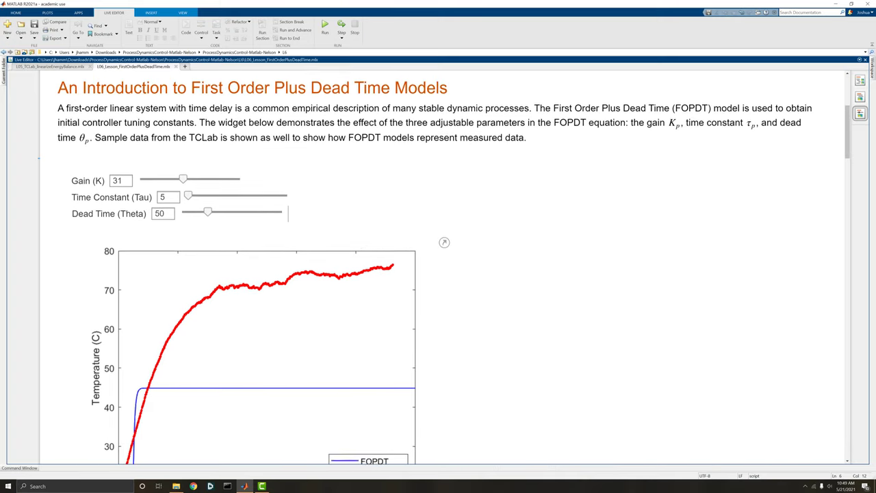
scroll(267, 274, down, 3)
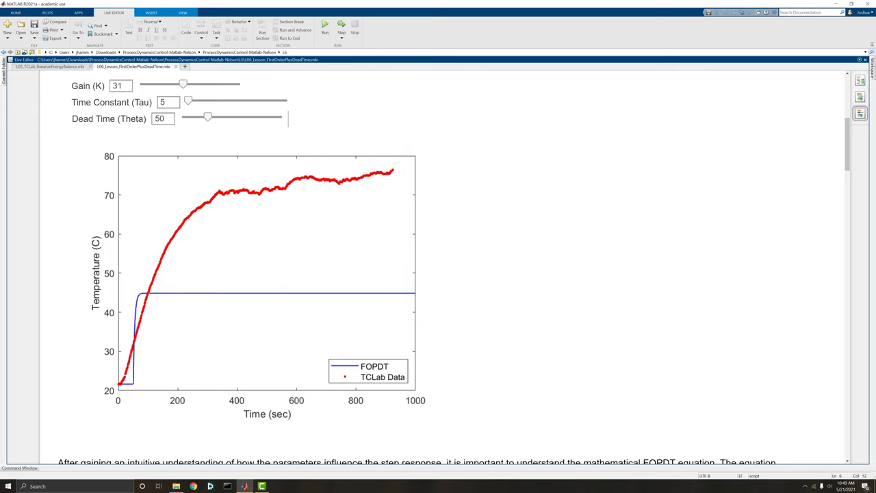
- Move the Gain slider from 31 to 69, so the FOPDT curve levels near 73 °C
drag(183, 83, 197, 83)
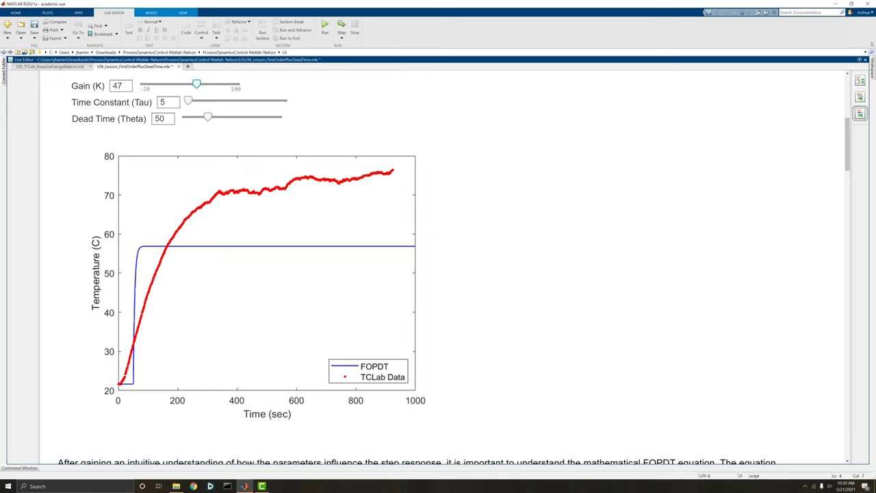
drag(196, 83, 212, 83)
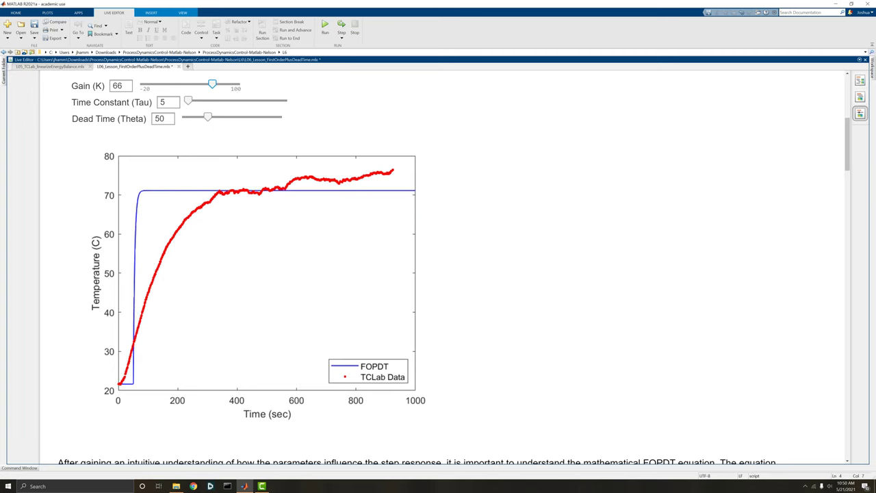
drag(212, 84, 214, 83)
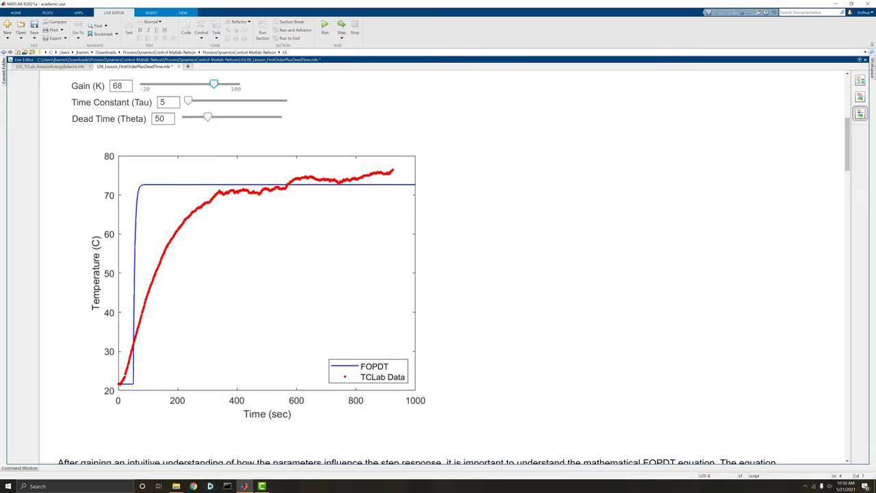
key(Right)
key(Right)
key(Right)
key(Right)
key(Right)
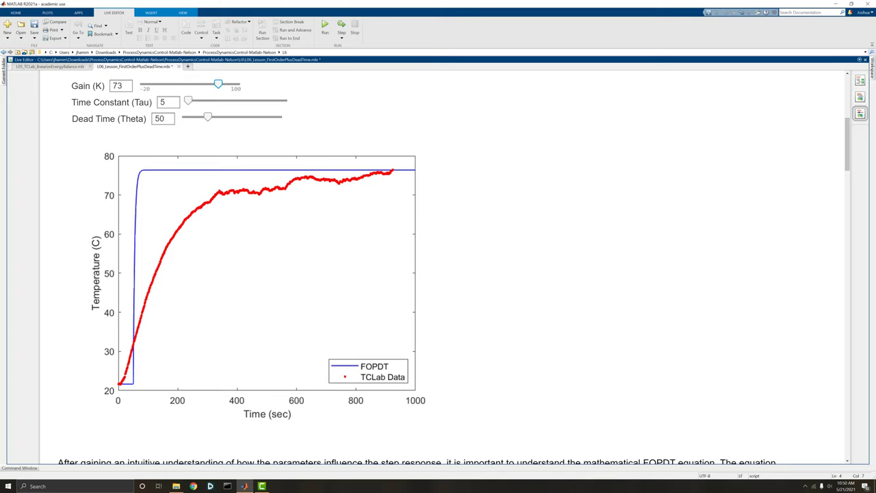
key(Right)
key(Right)
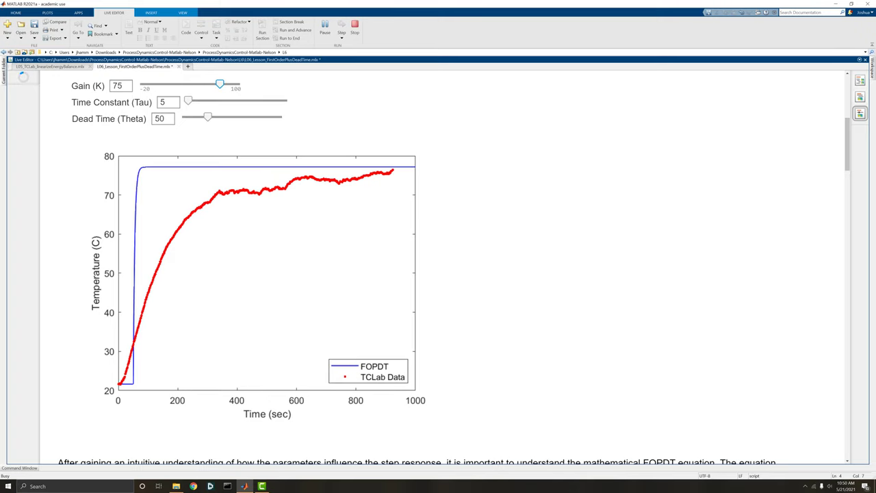
key(Left)
key(Left)
key(Left)
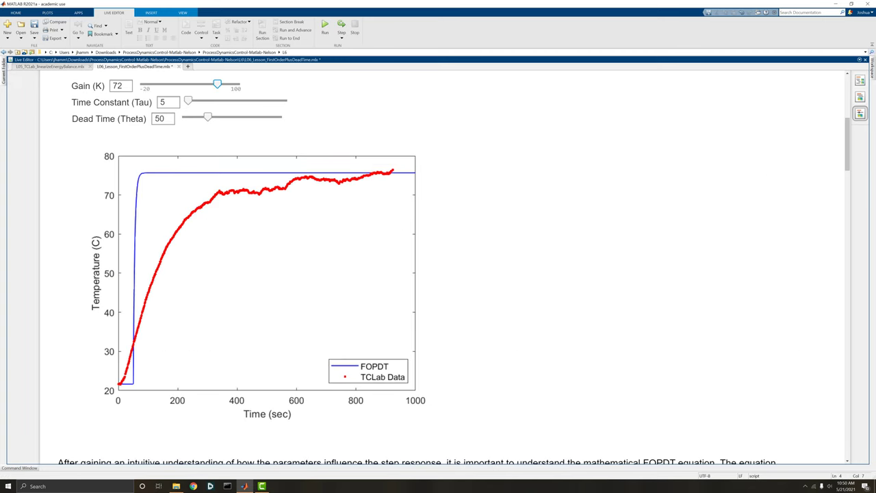
key(Left)
key(Left)
key(Left)
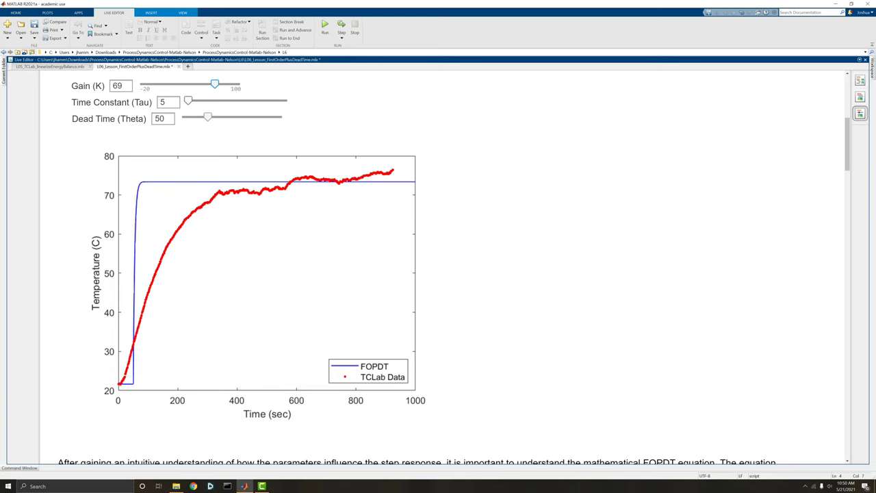
- Raise the Time Constant slider from 5 to 95
key(Down)
key(Right)
key(Right)
key(Right)
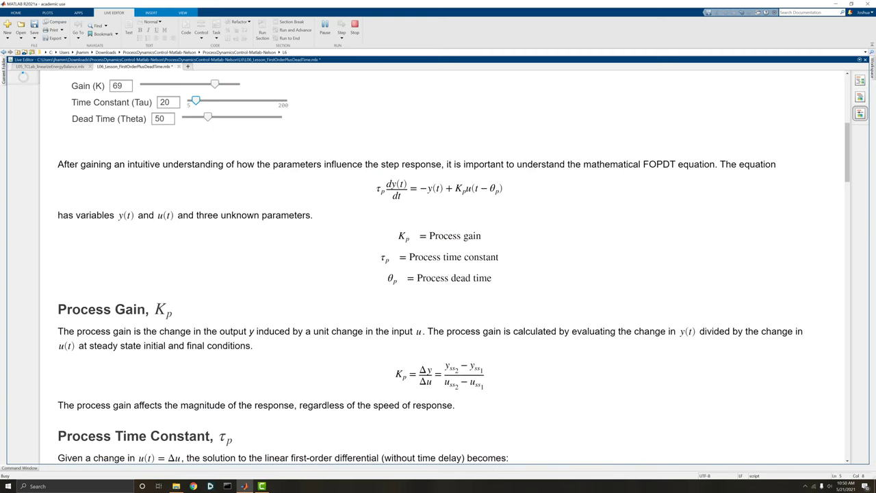
key(Right)
key(Right)
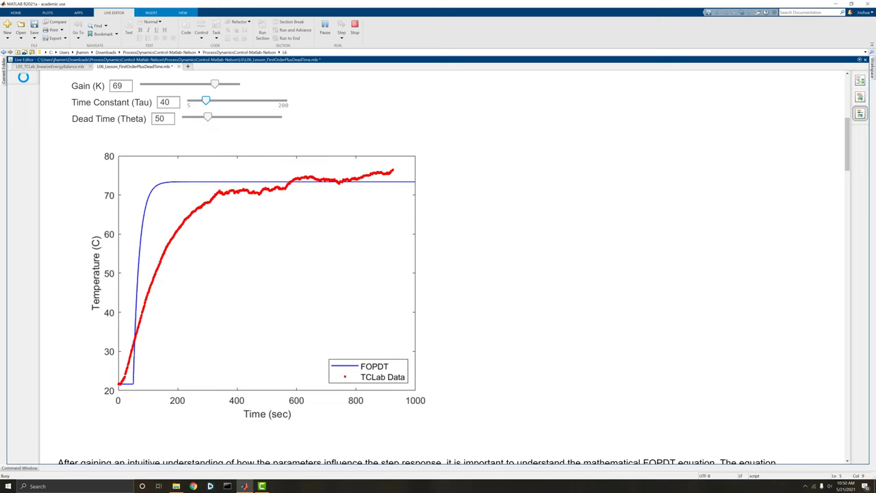
key(Right)
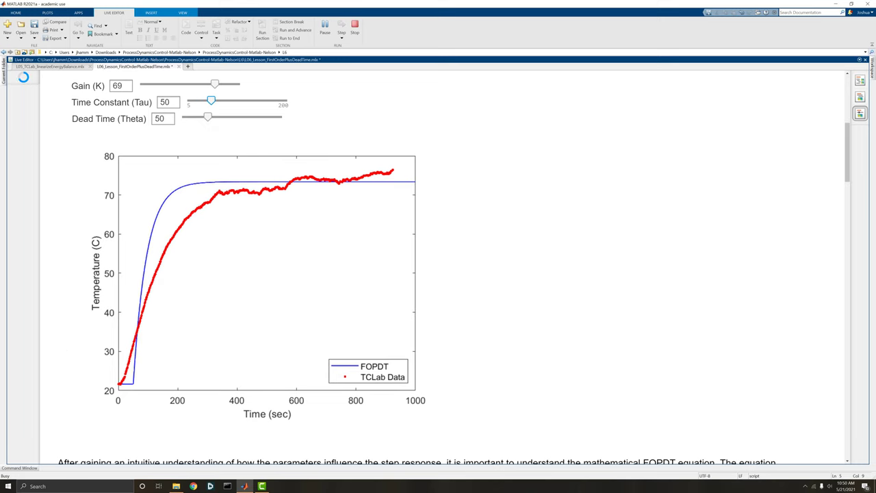
key(Right)
key(Right)
key(Right)
key(Right)
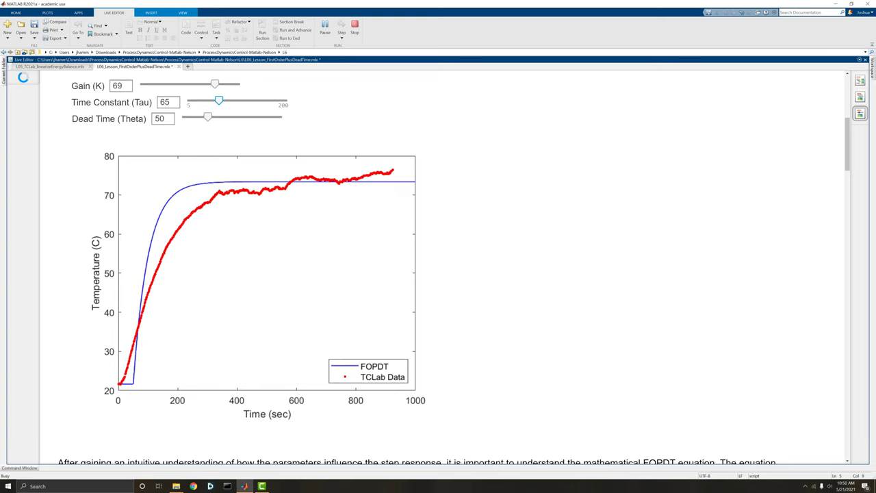
key(Right)
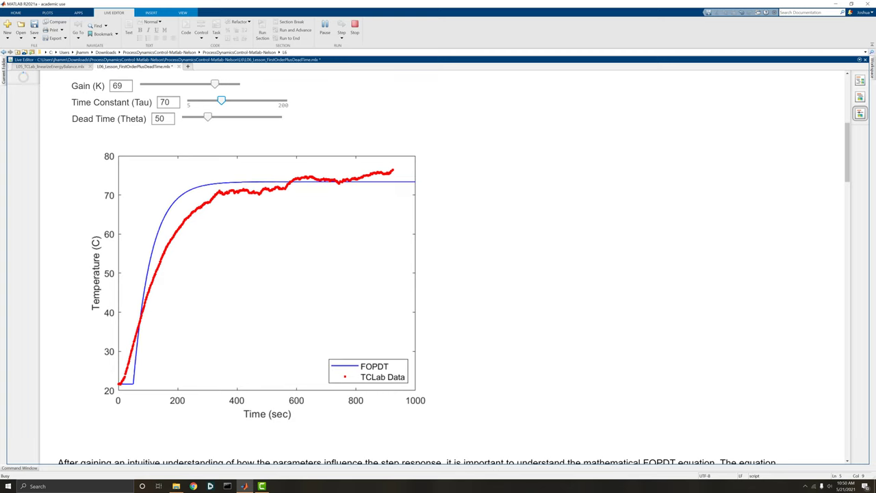
key(Right)
key(Right)
key(Right)
key(Right)
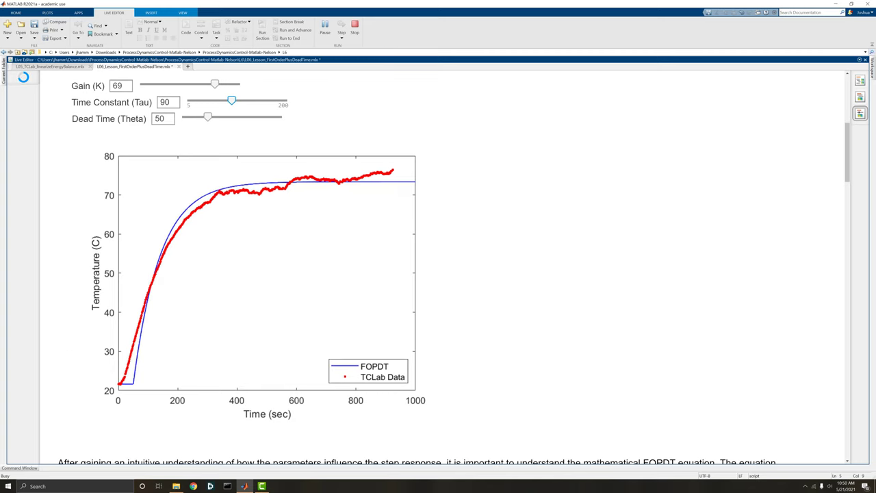
key(Right)
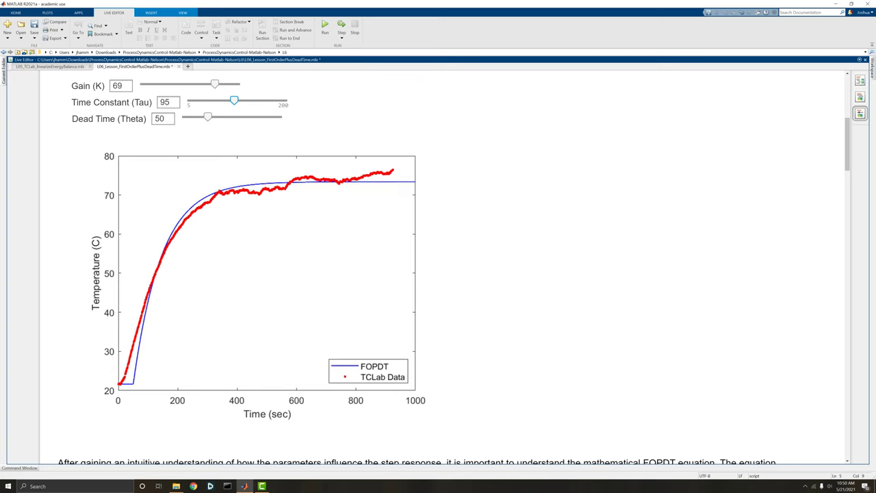
- Step the Dead Time slider down from 50 toward 20
key(Tab)
key(Left)
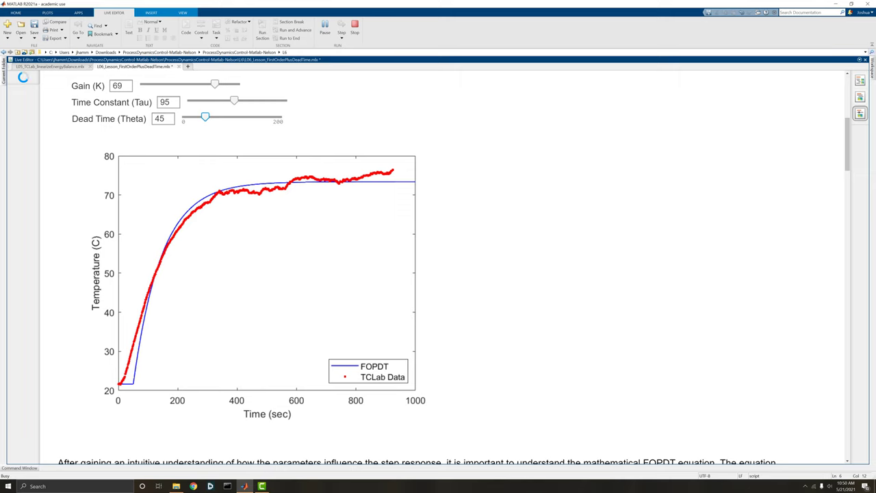
key(Left)
key(Left)
key(Left)
key(Left)
key(Left)
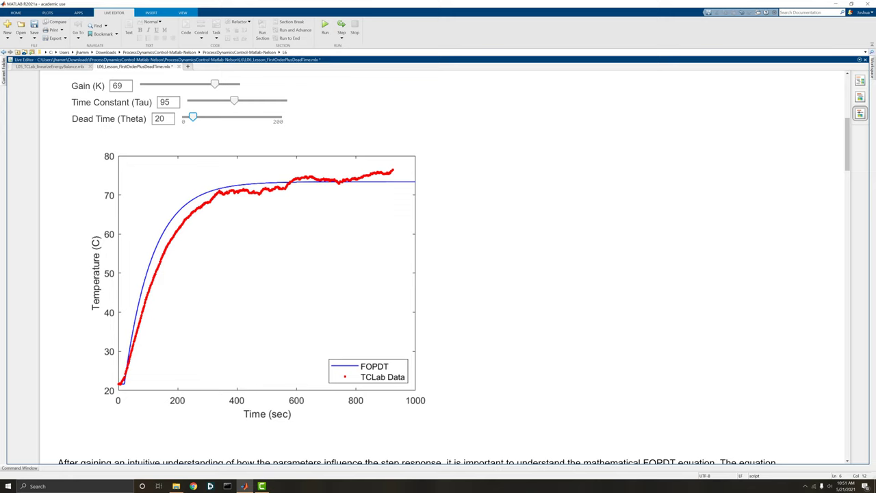
- Raise the time constant from 95 to 120 and retune the gain, settling around 76
drag(234, 101, 244, 101)
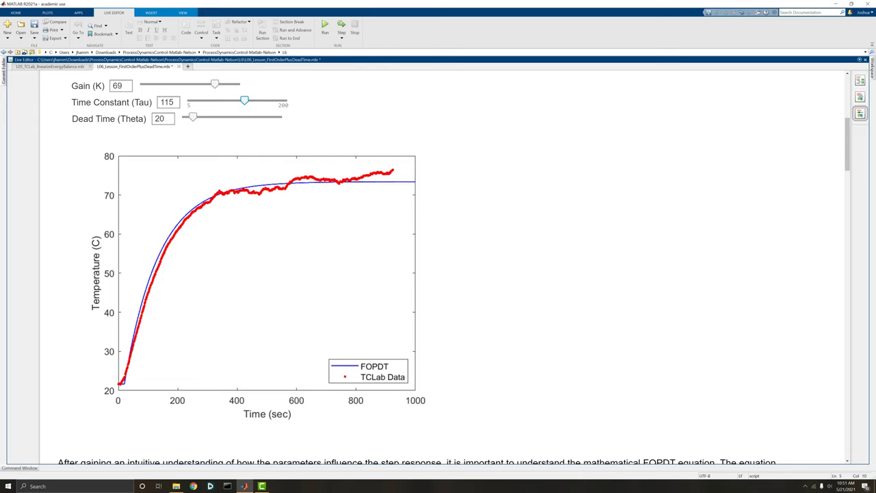
drag(244, 101, 252, 100)
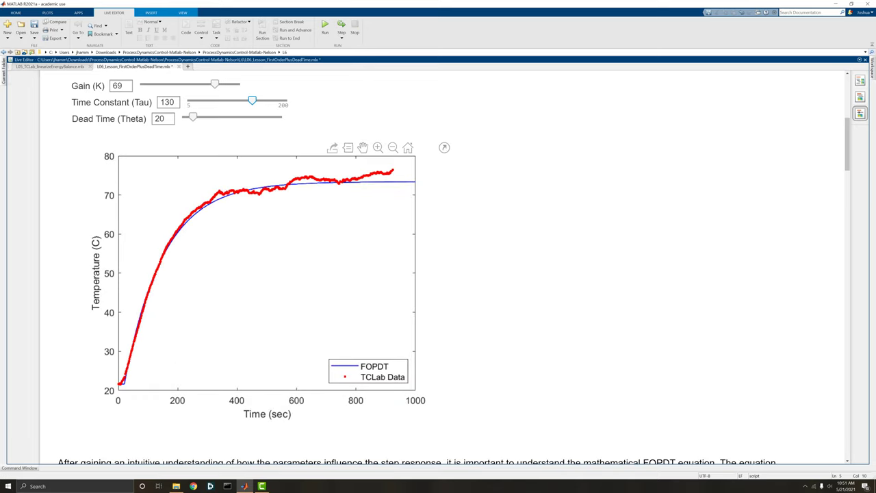
drag(215, 84, 225, 83)
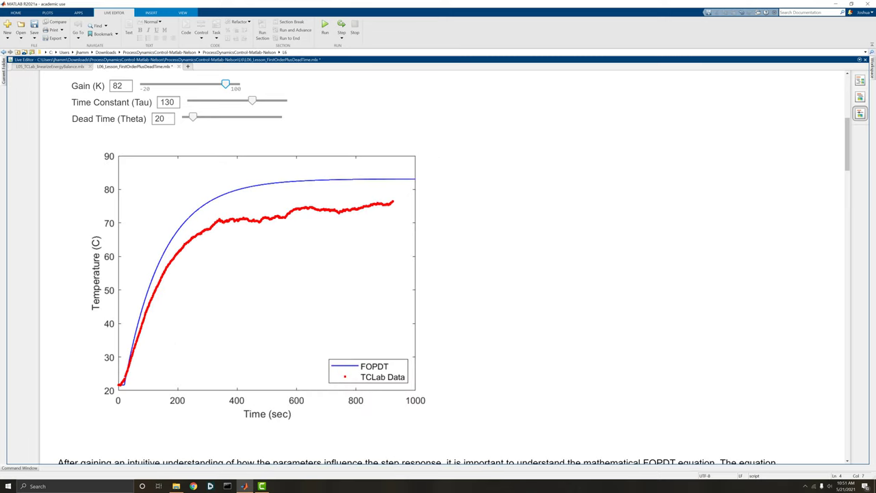
drag(225, 83, 221, 83)
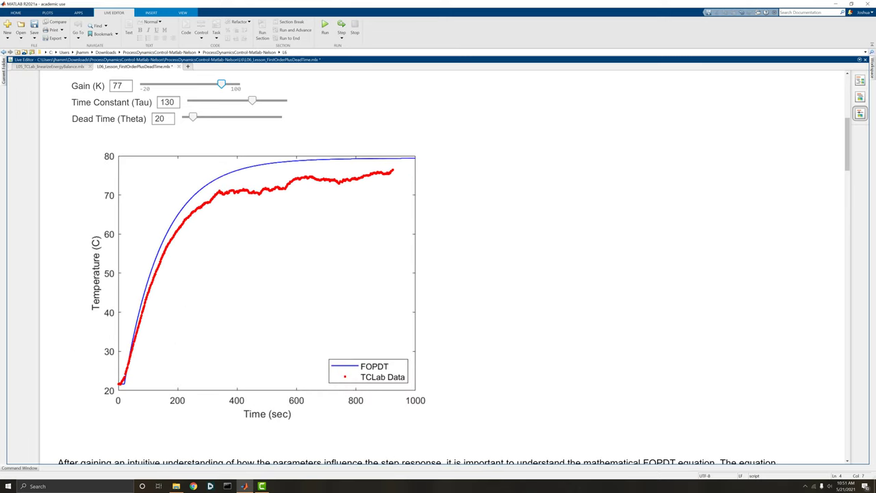
drag(221, 84, 214, 84)
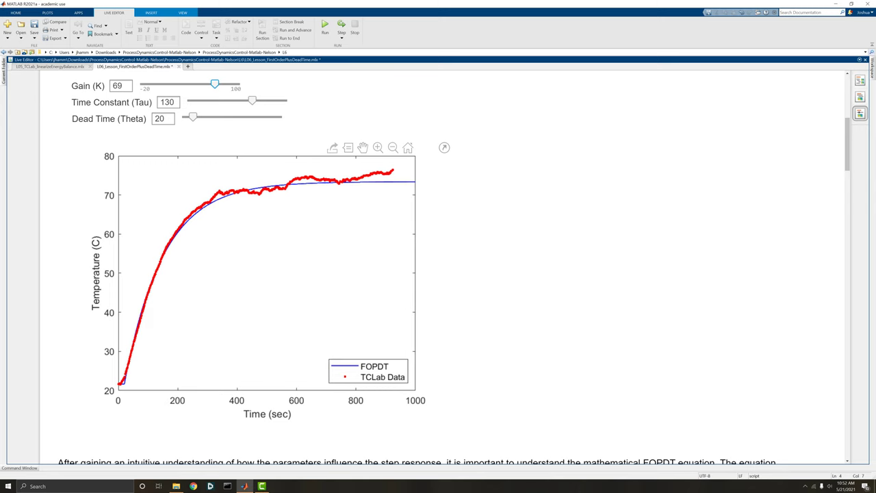
- Scroll past the fit plot to the FOPDT differential equation and Process Gain explanation
scroll(267, 274, down, 5)
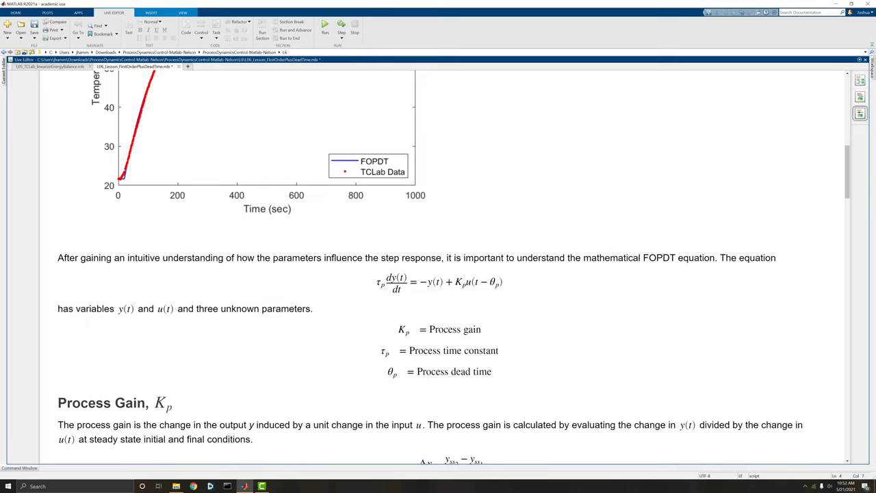
scroll(453, 266, down, 3)
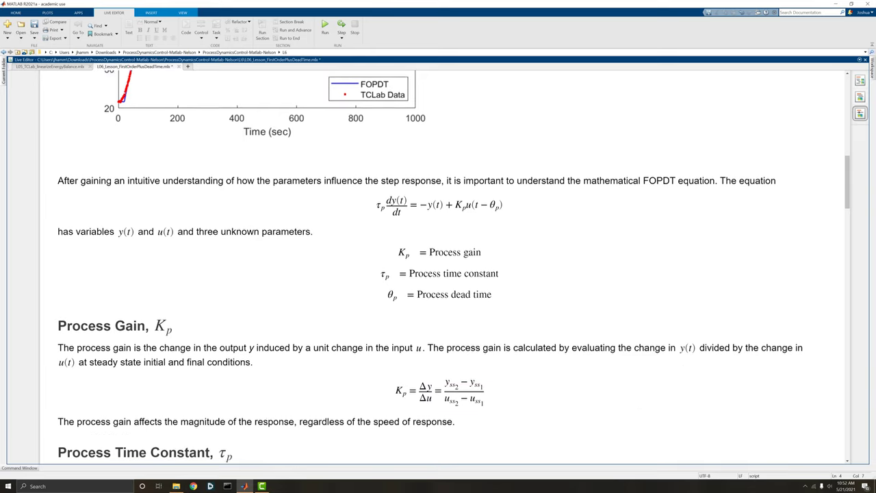
- Scroll to the Process Time Constant section deriving y(τp) = 0.632·Kp·Δu
scroll(454, 267, down, 3)
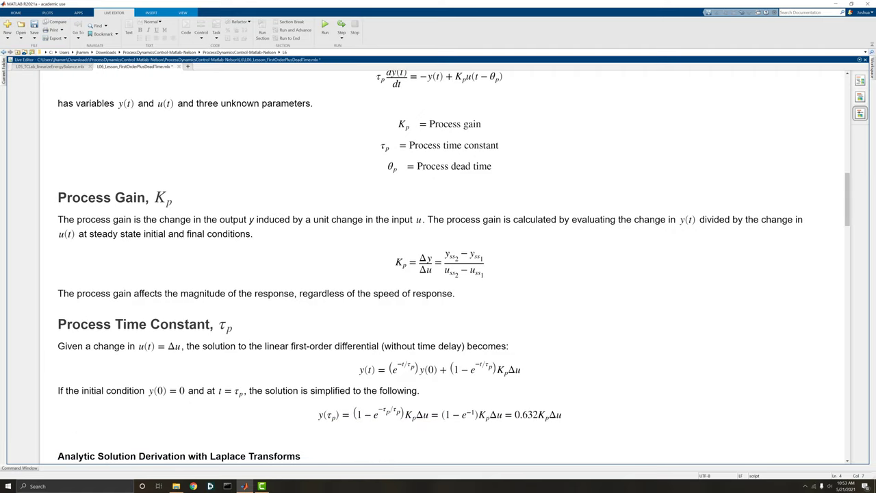
scroll(454, 267, down, 3)
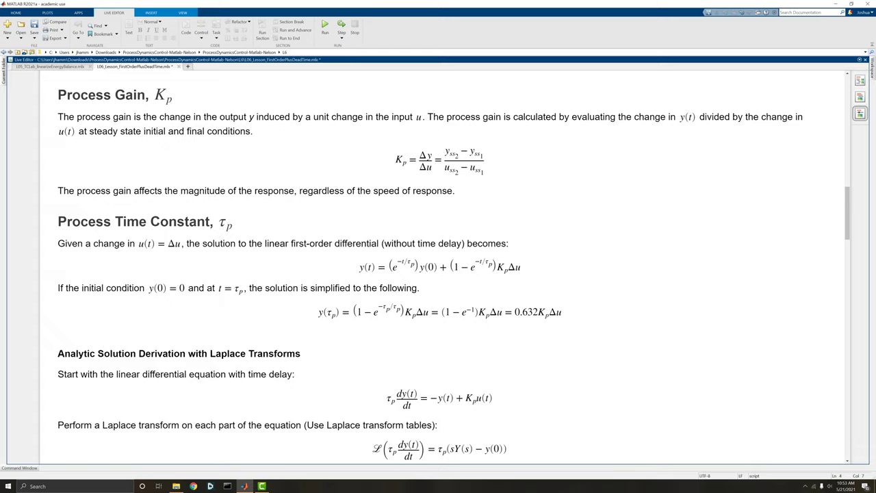
- Scroll through the Laplace derivation to the form Y(s)(τp·s + 1) = Kp·Δu/s
scroll(452, 267, down, 3)
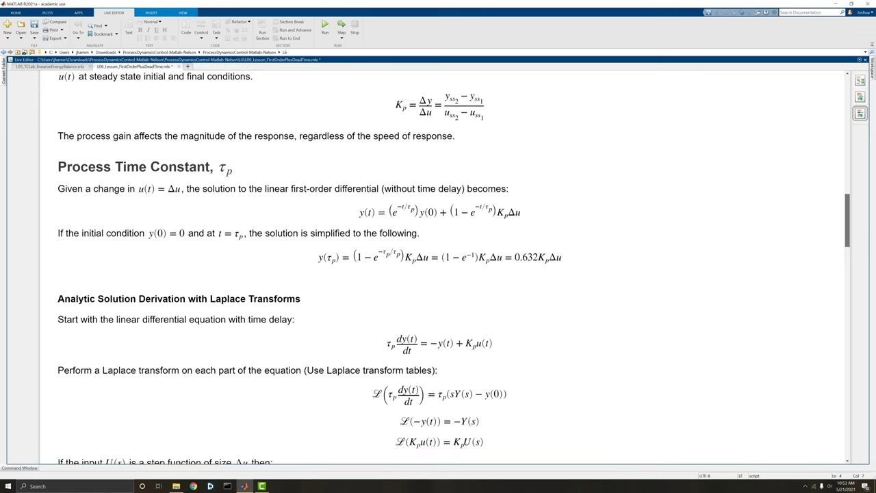
scroll(452, 274, up, 1)
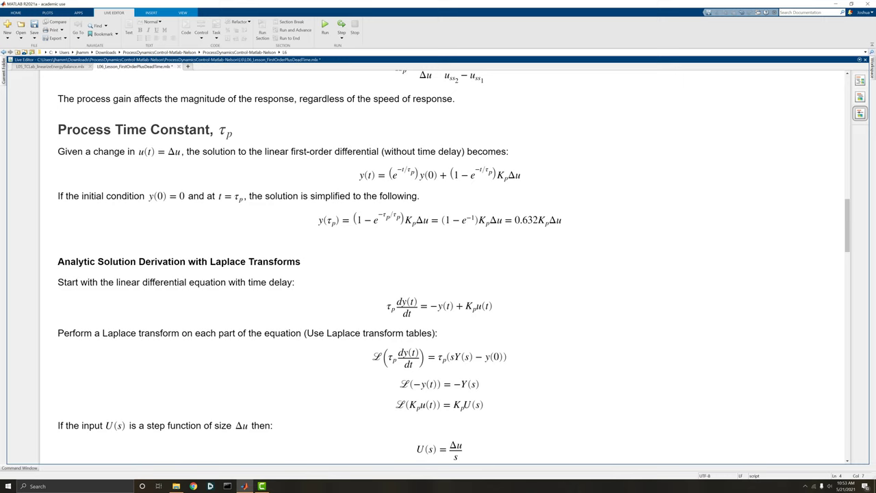
scroll(451, 263, down, 5)
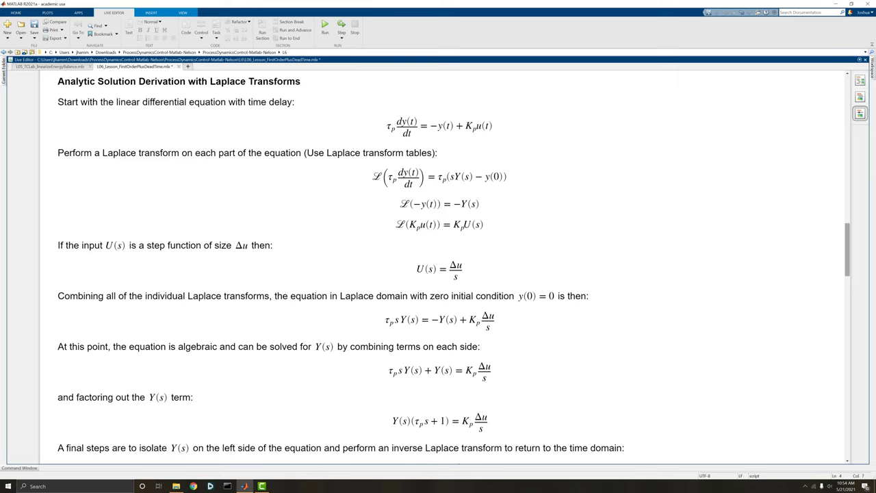
- Scroll to the inverse-Laplace step response, the 63.2% result and the Time Delay heading
scroll(454, 269, down, 2)
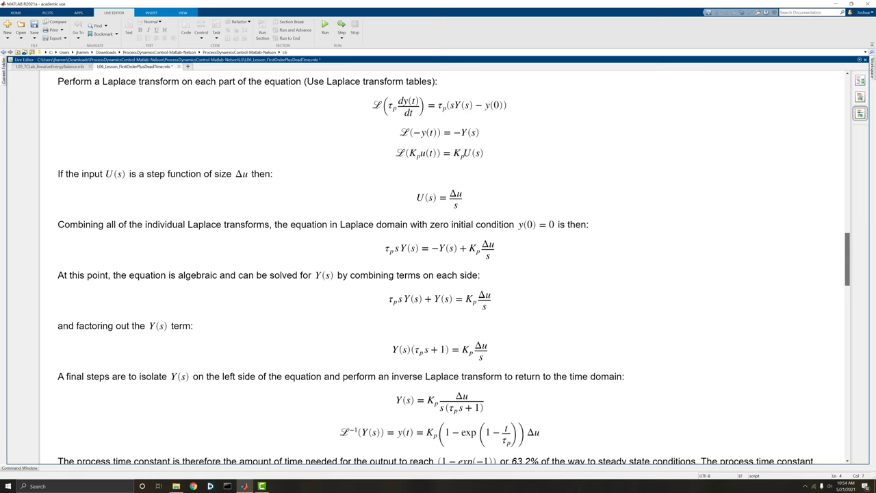
scroll(436, 269, down, 2)
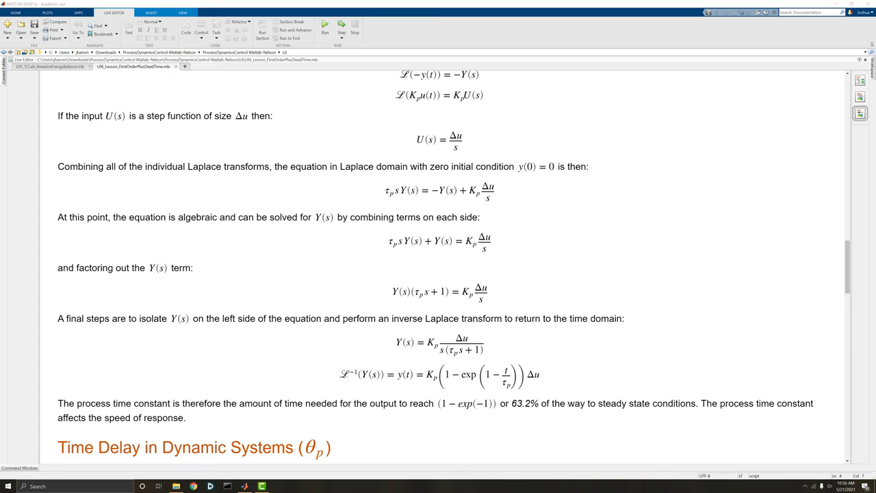
- Scroll to the Time Delay plots and drag the Theta P dead time from 1 to 4
scroll(452, 267, down, 10)
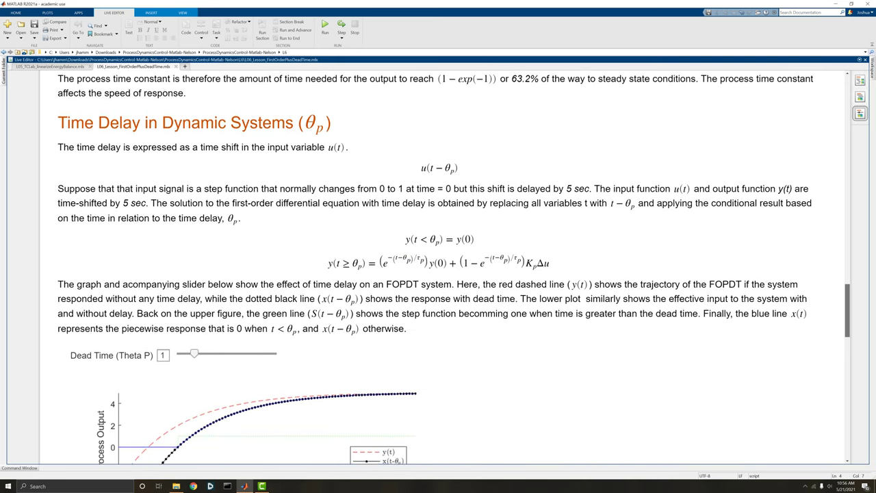
scroll(452, 267, down, 1)
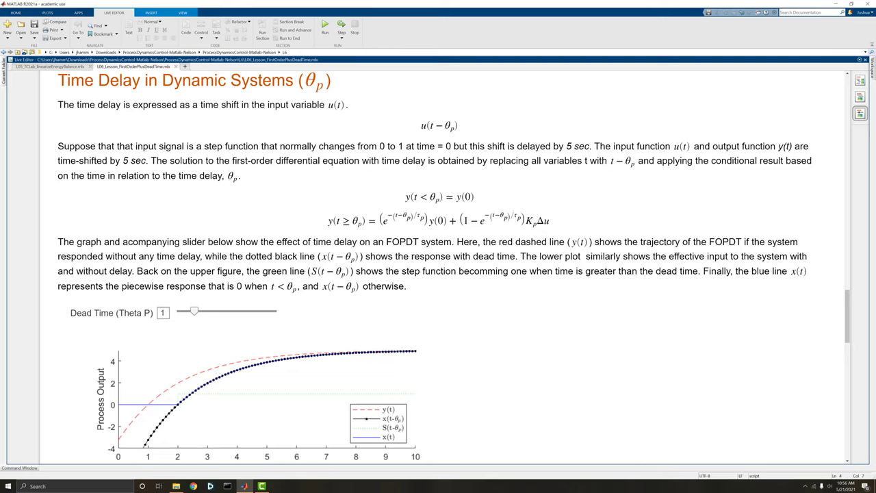
scroll(97, 463, down, 1)
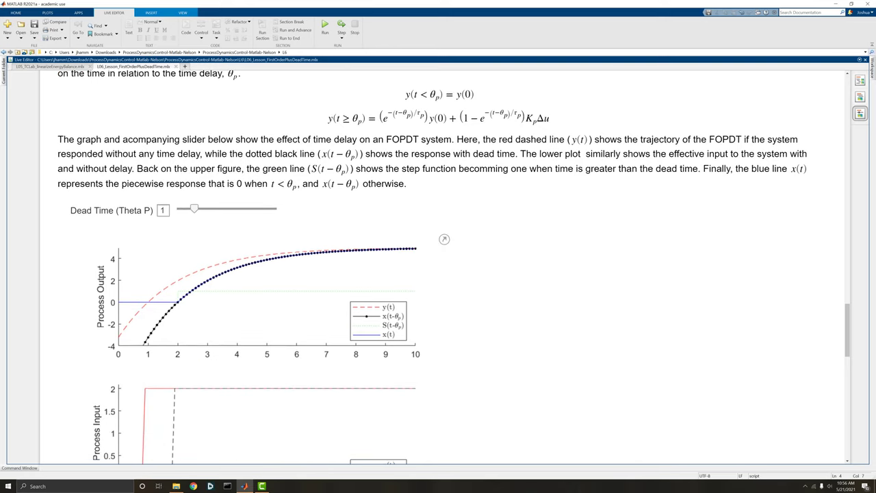
scroll(273, 301, down, 3)
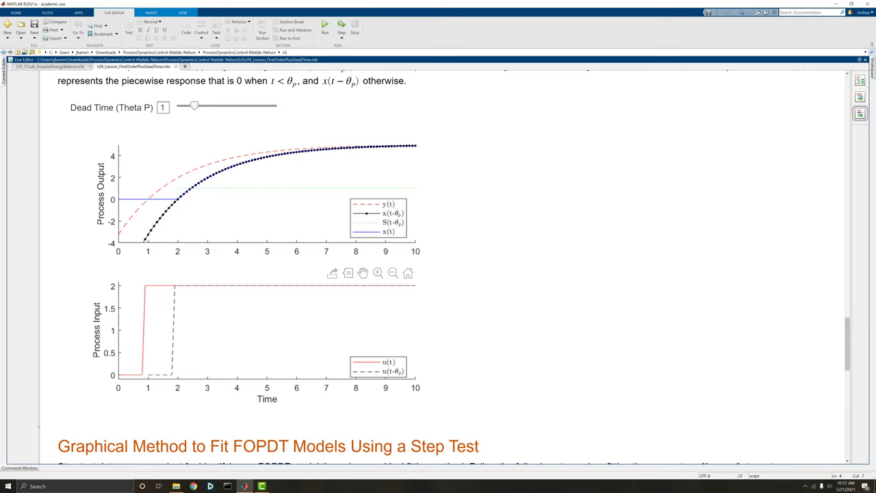
drag(195, 106, 210, 105)
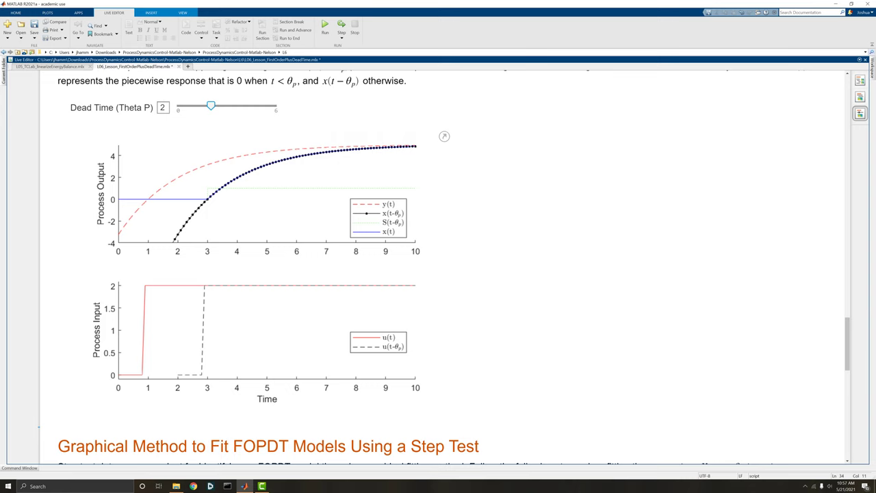
drag(210, 106, 245, 106)
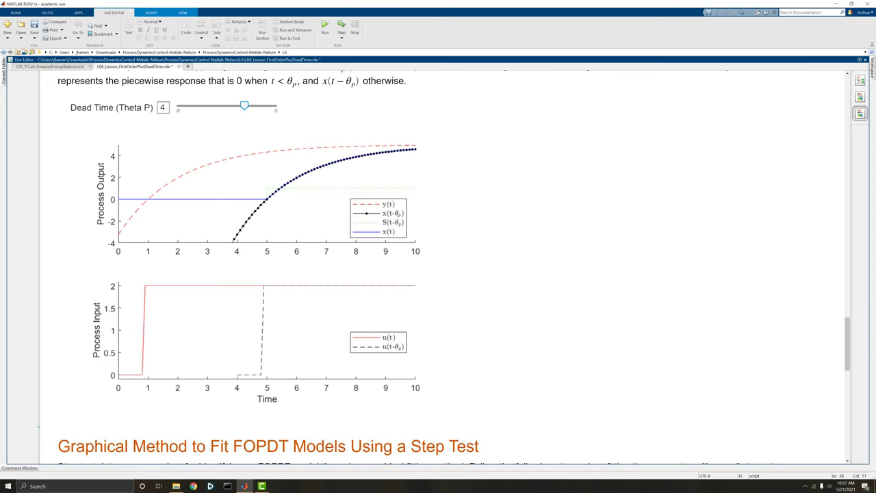
- Scroll down to the Exercise fields (Kp 3, Tau p 2, Theta p 3) and the Process Data versus Fit FOPDT plot
scroll(274, 239, down, 3)
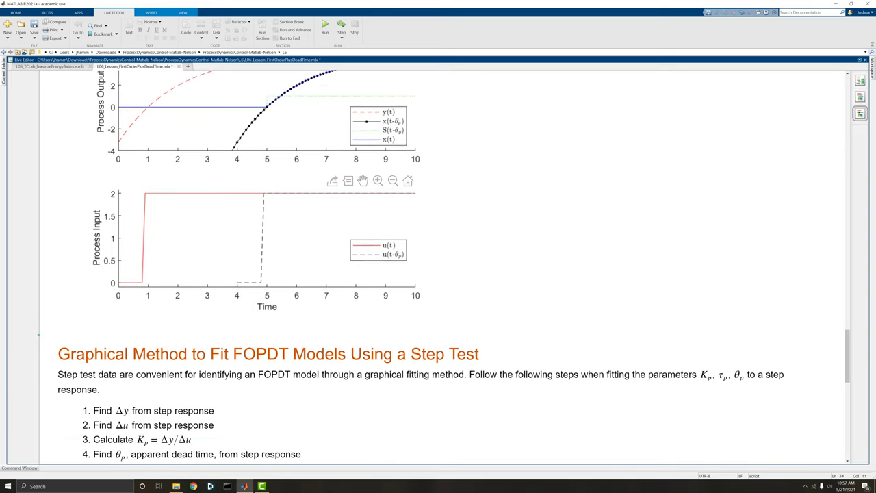
scroll(274, 240, up, 3)
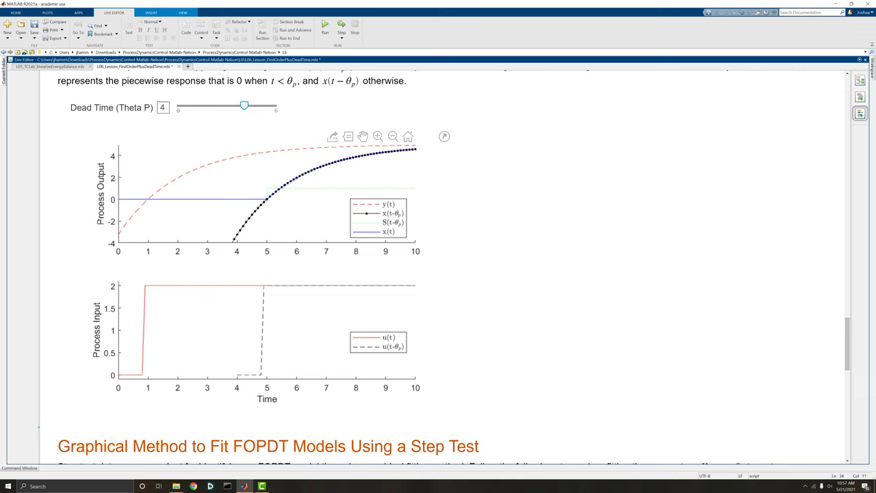
scroll(421, 266, down, 7)
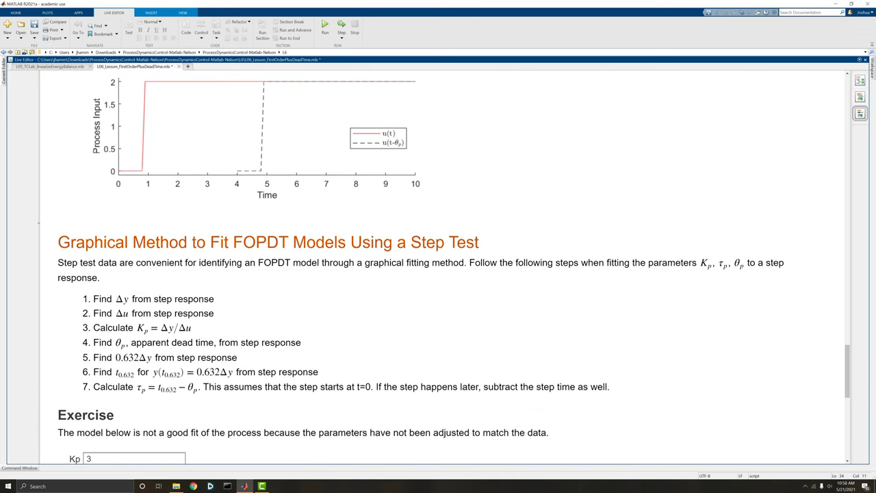
scroll(421, 266, down, 3)
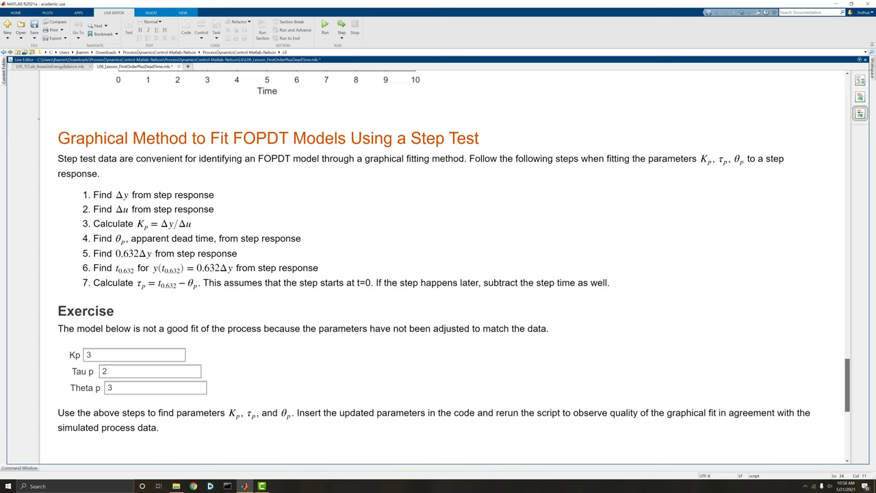
scroll(433, 250, down, 2)
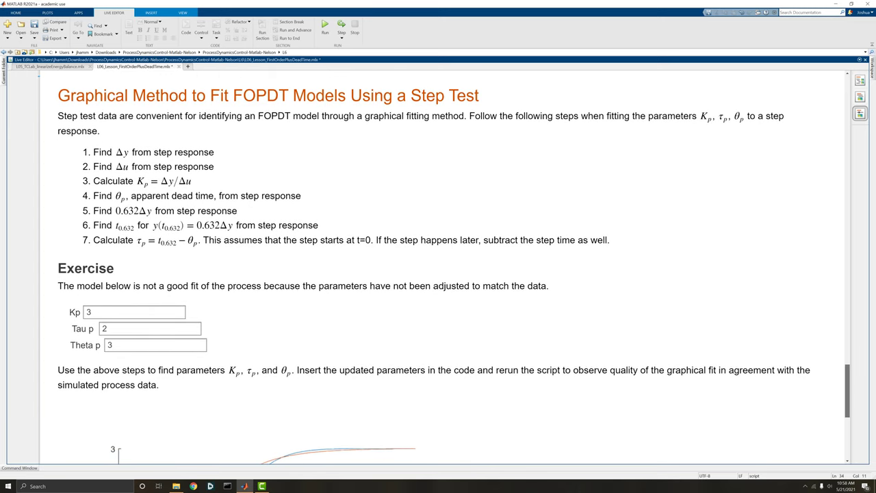
scroll(438, 270, down, 8)
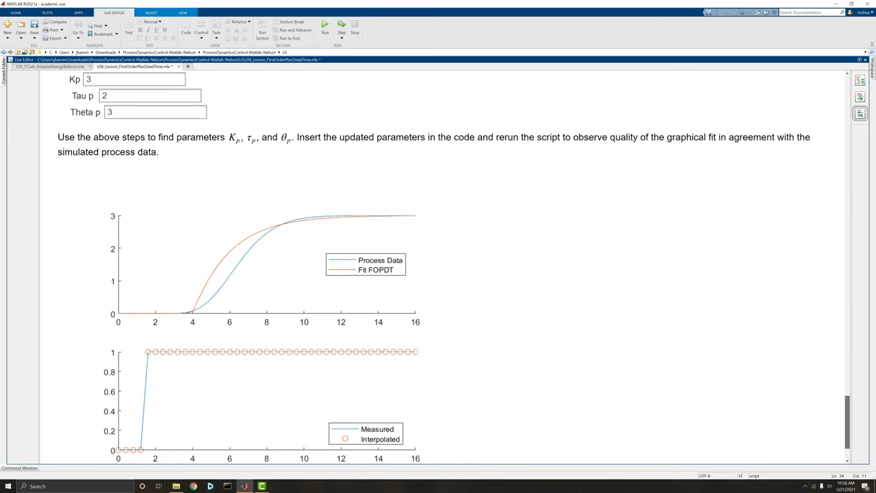
- Set Kp to 0 in the Exercise so the Fit FOPDT curve stays flat at zero
click(134, 80)
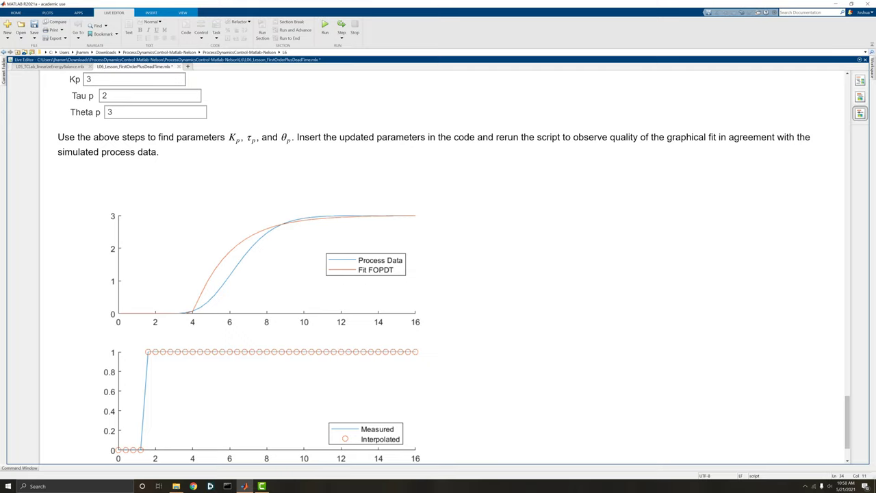
double_click(88, 80)
text(0)
click(159, 151)
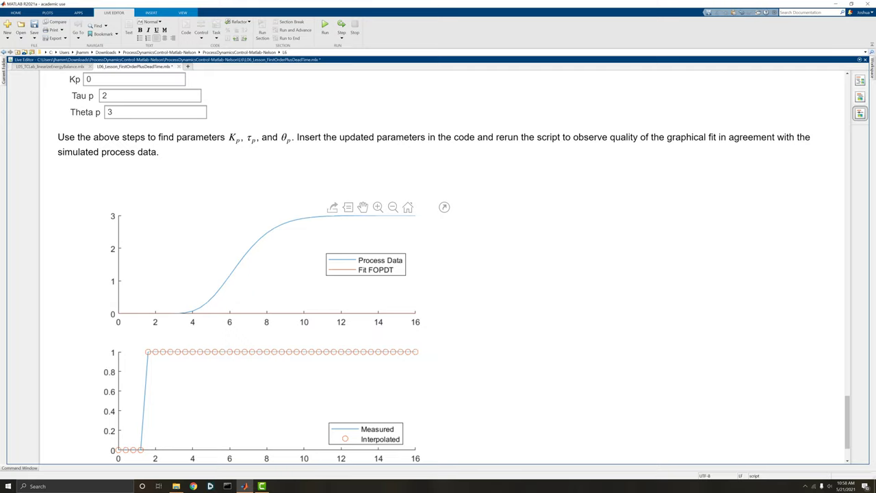
- Zoom out the live script with Ctrl+minus so the exercise paragraph fits on one line
scroll(452, 267, up, 3)
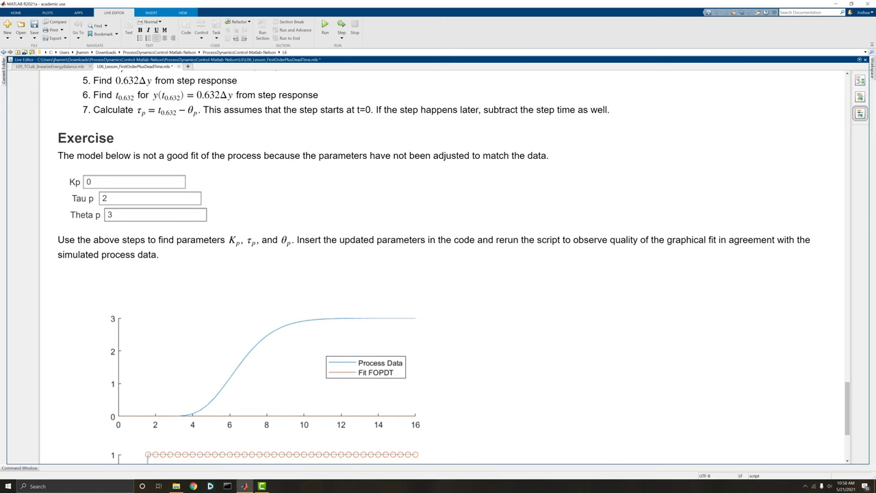
scroll(451, 267, up, 3)
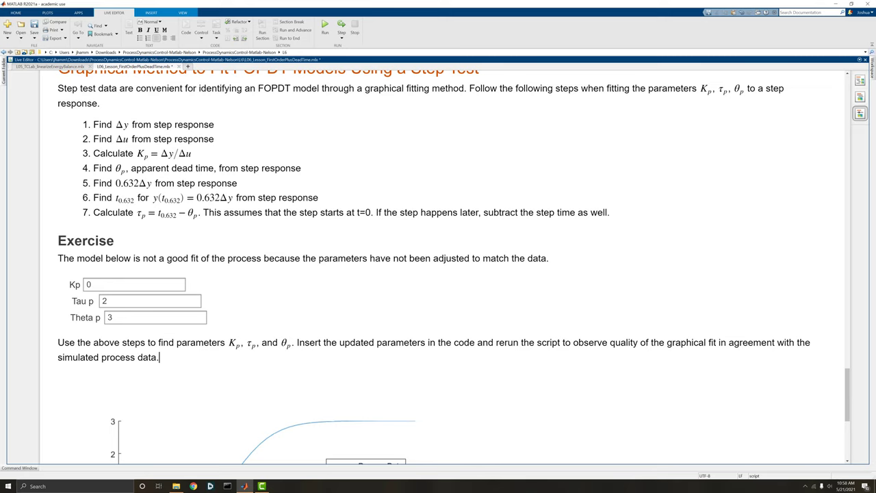
scroll(452, 267, down, 3)
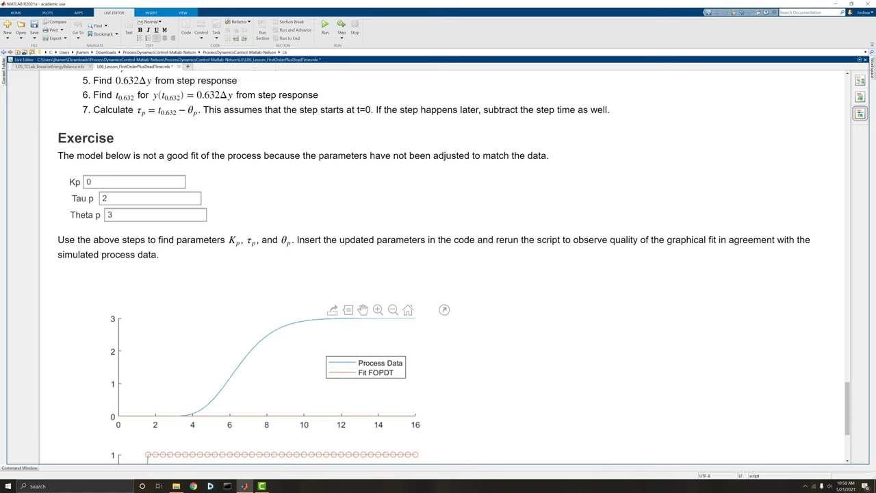
scroll(451, 267, up, 3)
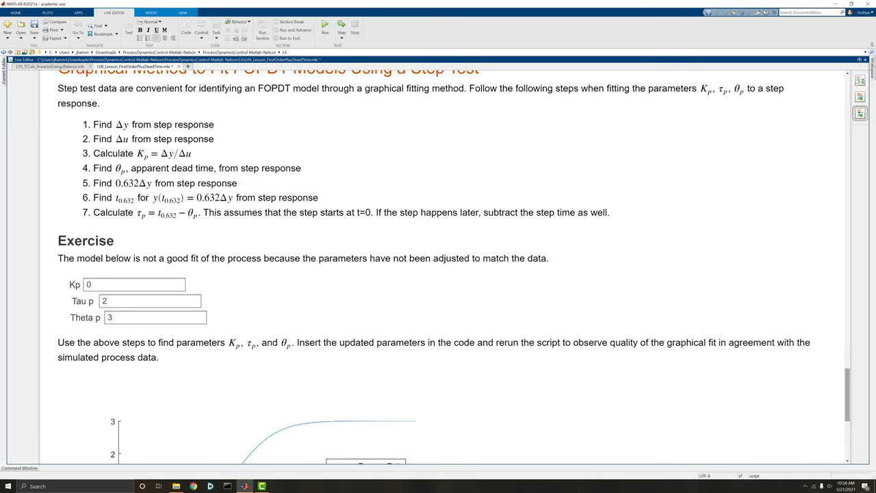
scroll(451, 267, down, 1)
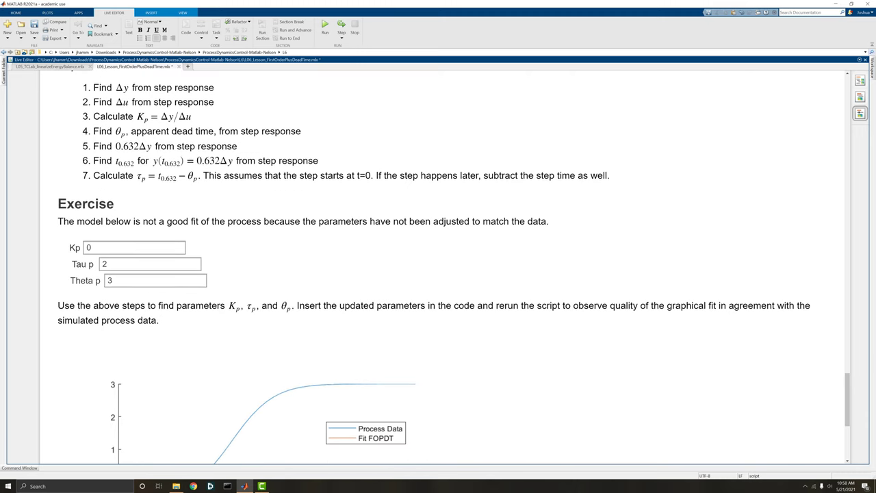
key(ctrl+minus)
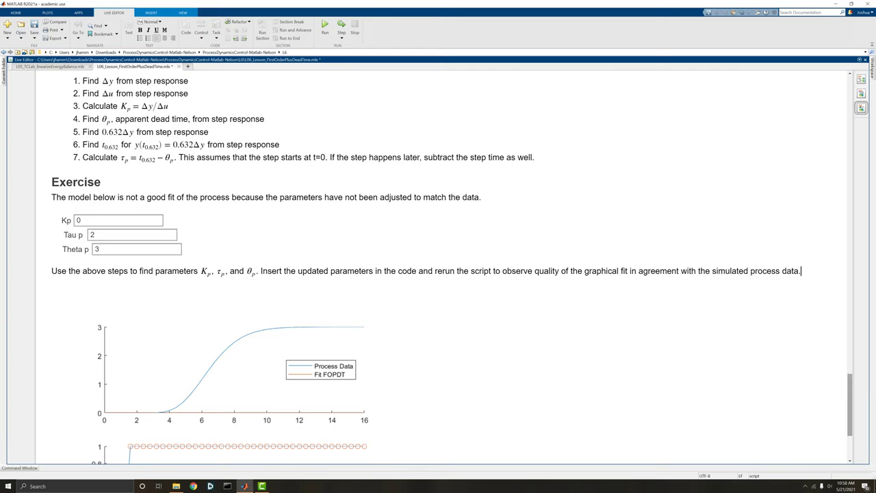
scroll(451, 274, down, 3)
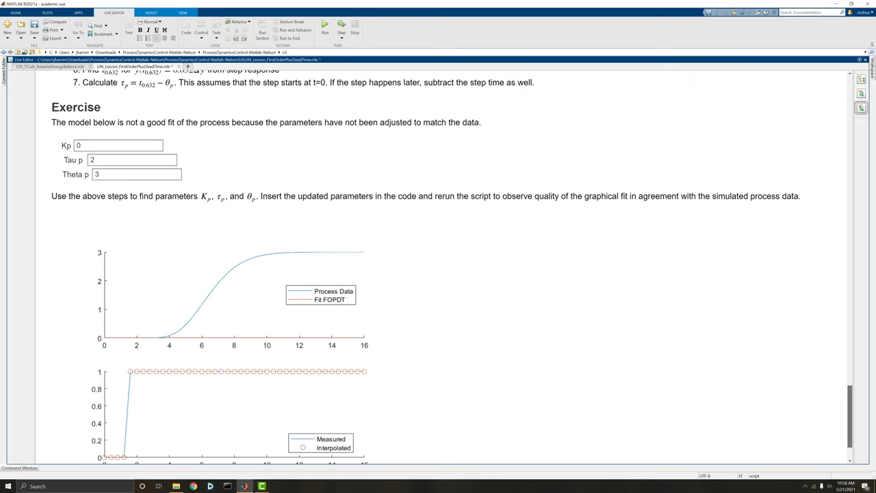
scroll(426, 267, up, 3)
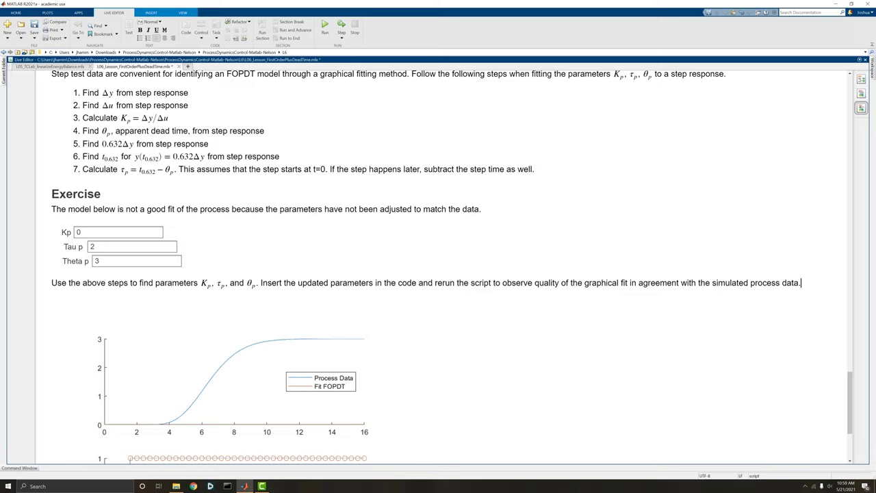
- Change Kp from 0 back to 3 and view the fit rising to 3 beside the process data
click(81, 232)
double_click(81, 232)
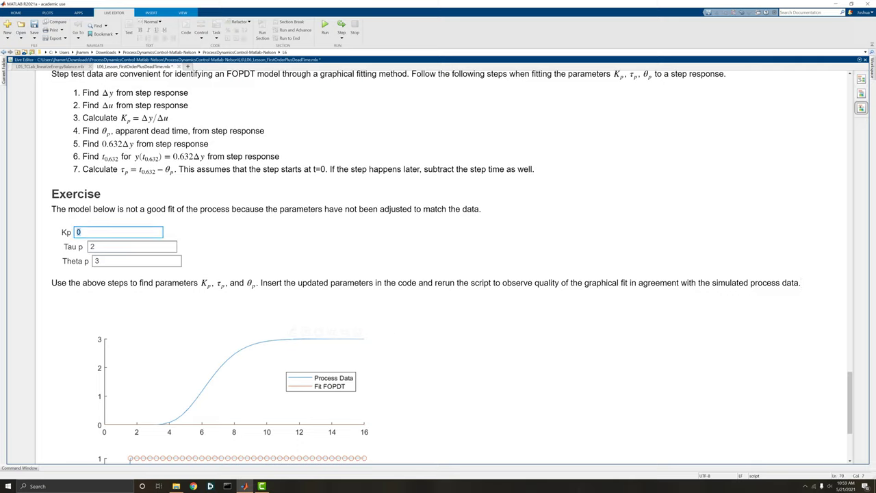
text(3)
key(Tab)
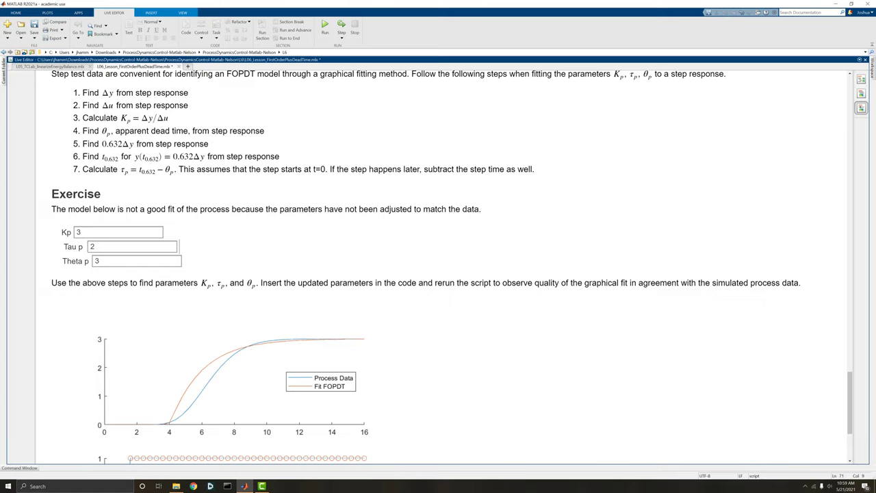
scroll(342, 342, down, 5)
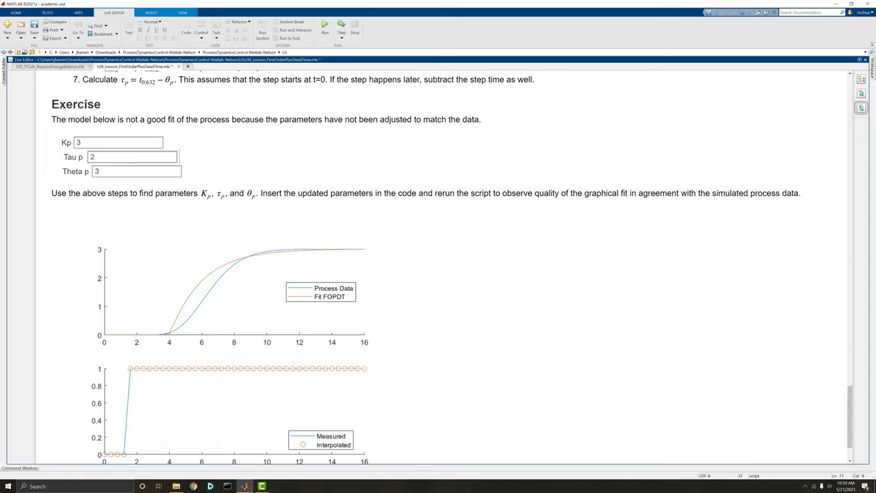
click(175, 157)
click(183, 172)
click(182, 171)
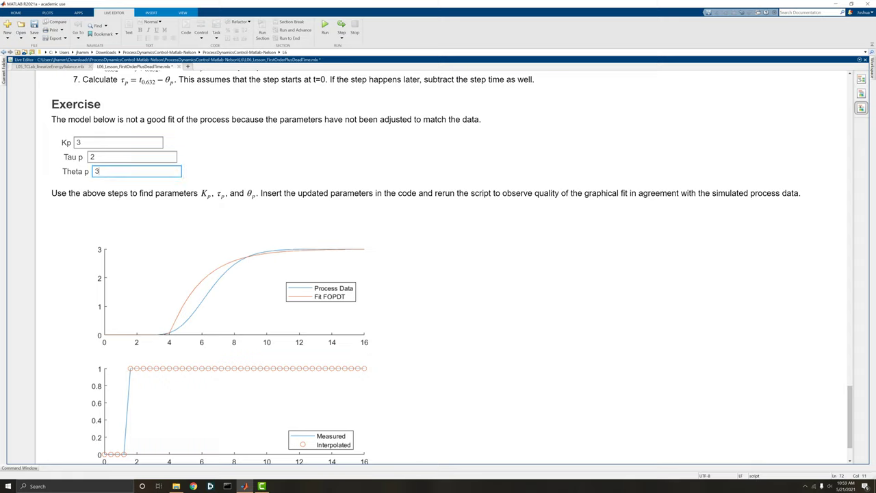
text(3)
click(191, 158)
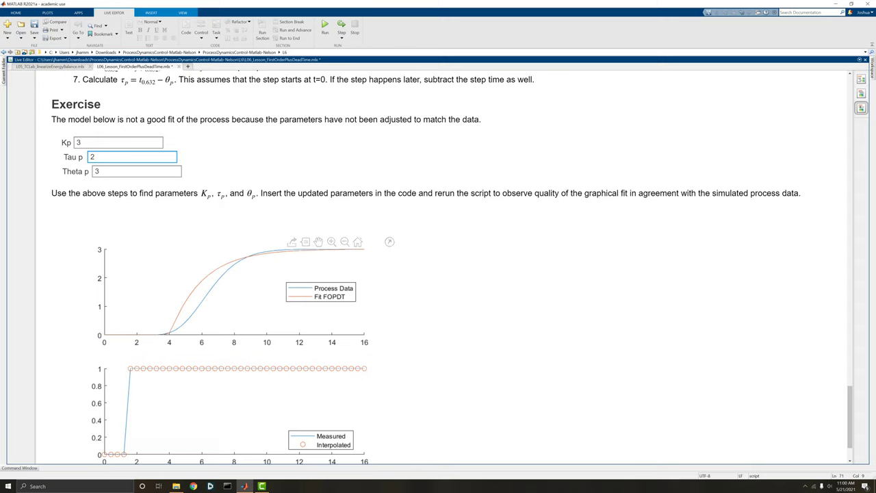
- Try Tau p values of 1 and then 2, rerunning the fit each time
double_click(92, 156)
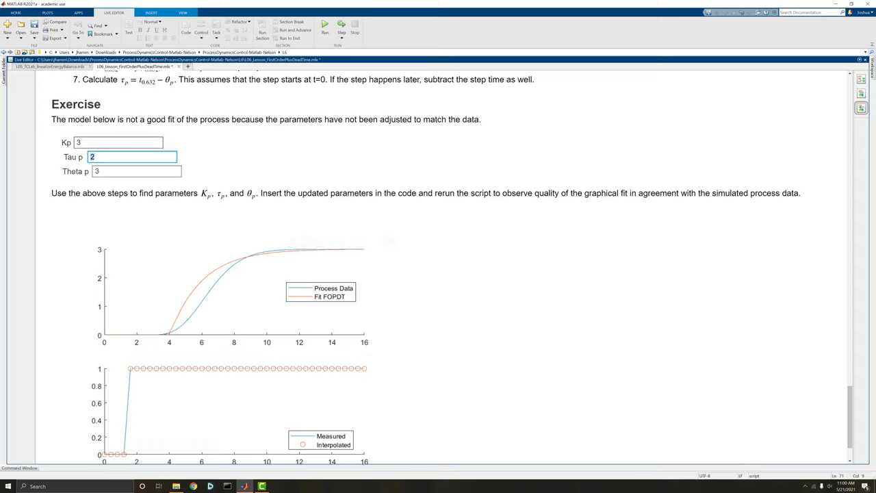
text(1)
click(50, 211)
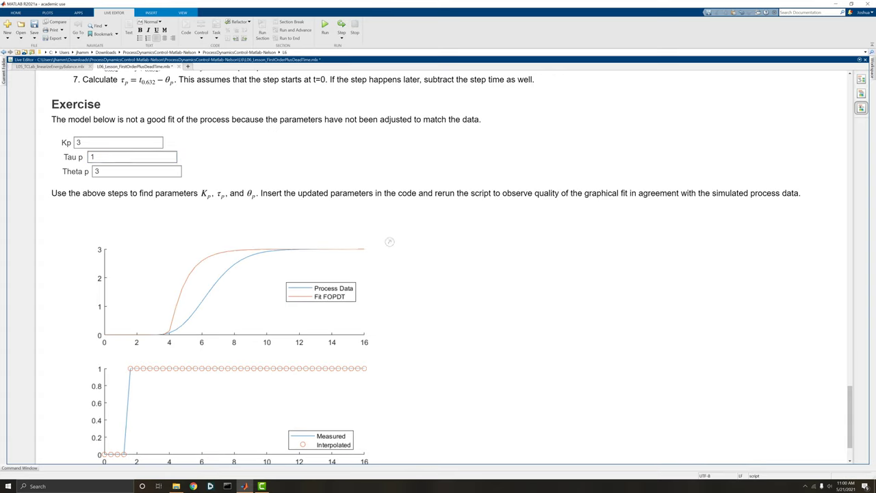
double_click(91, 157)
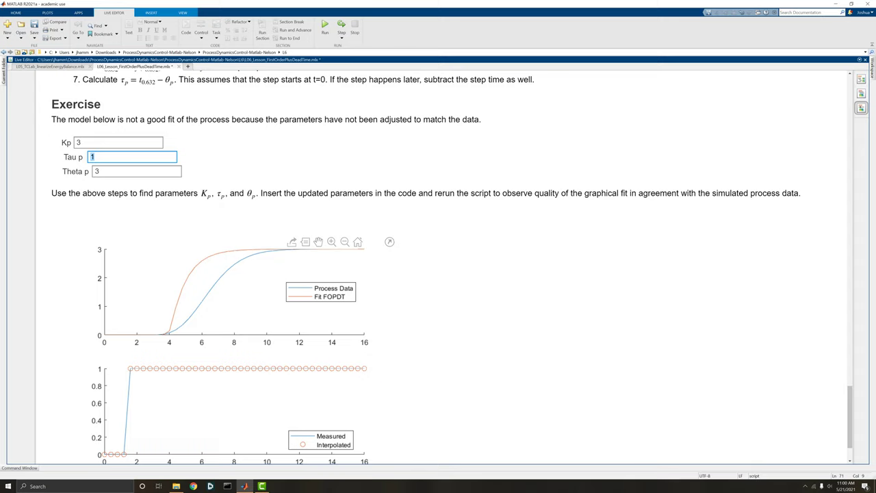
text(2)
key(Return)
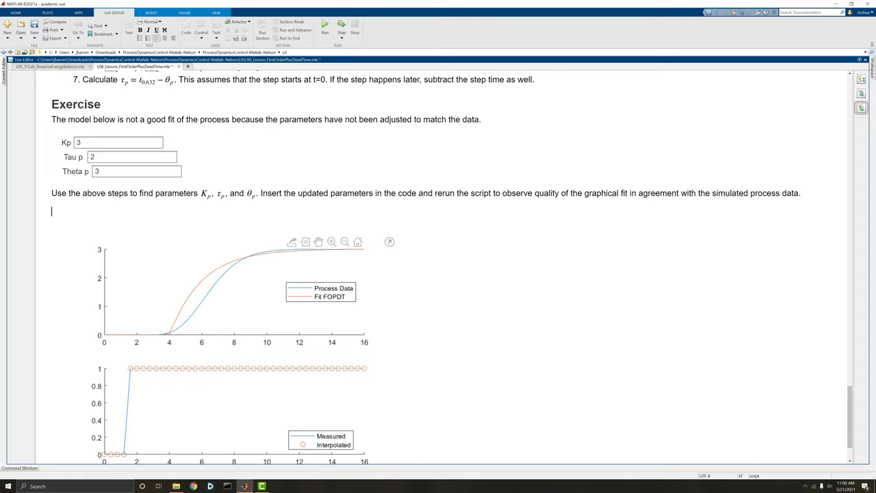
- Try Tau p of 3, return it to 2, and set Theta p to 4
click(134, 156)
text(3)
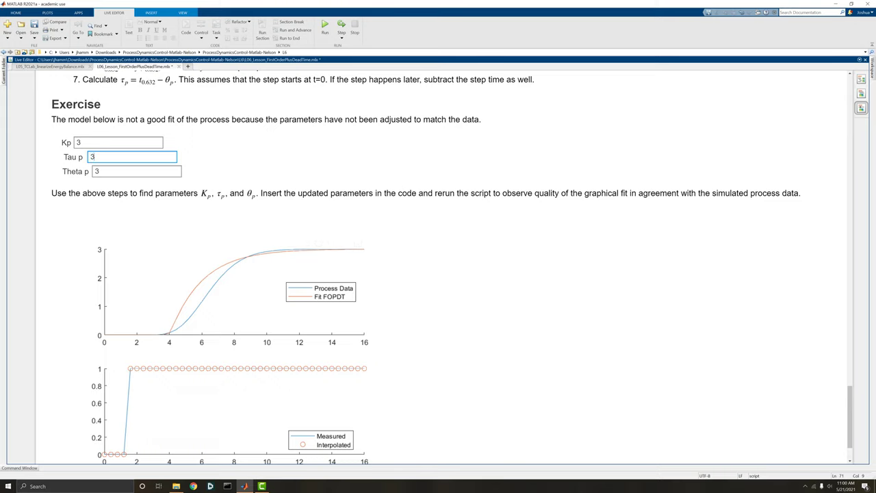
key(Return)
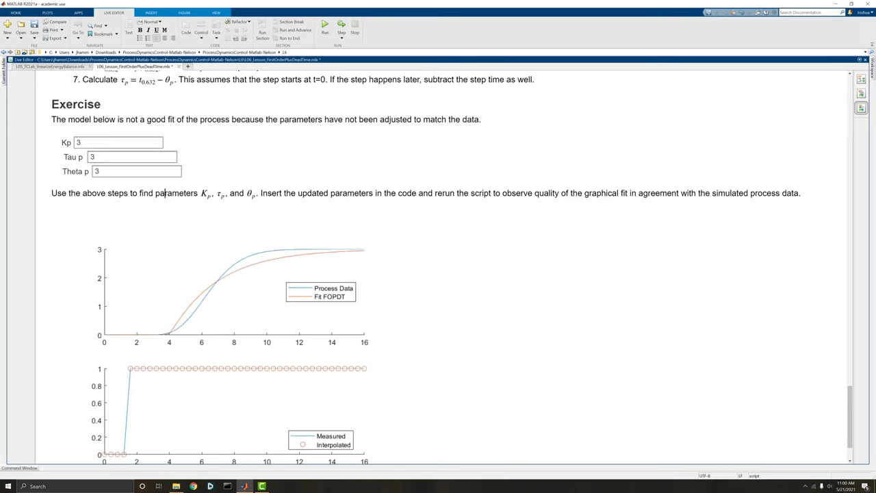
click(134, 157)
text(2)
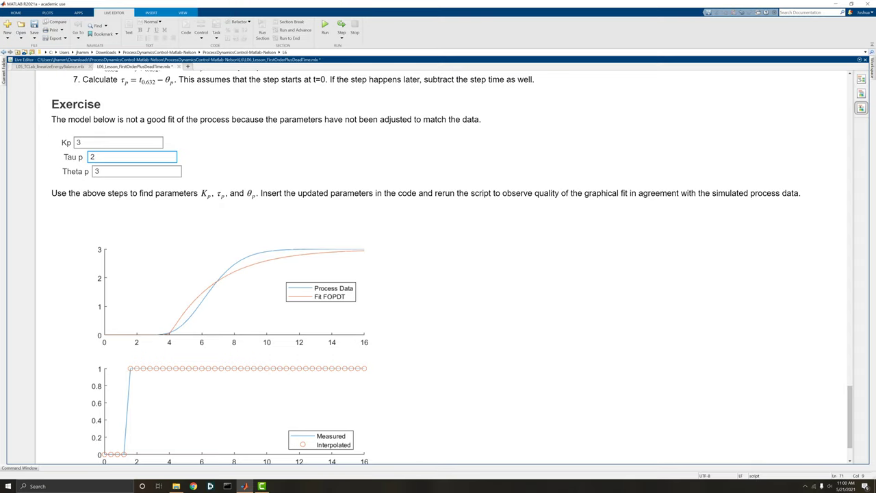
key(Tab)
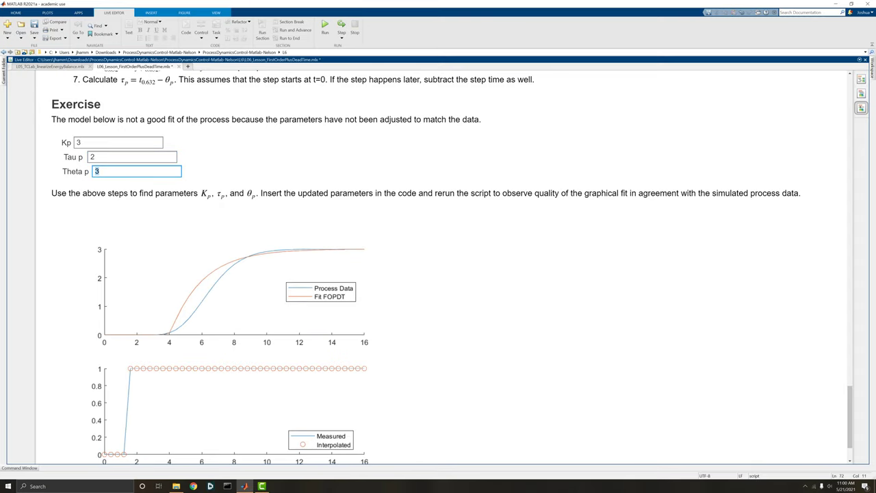
text(4)
key(Tab)
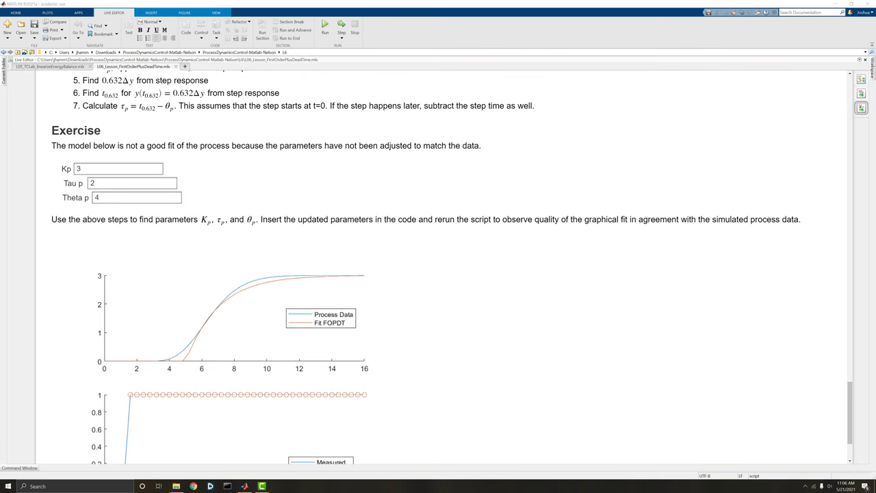
scroll(274, 308, up, 3)
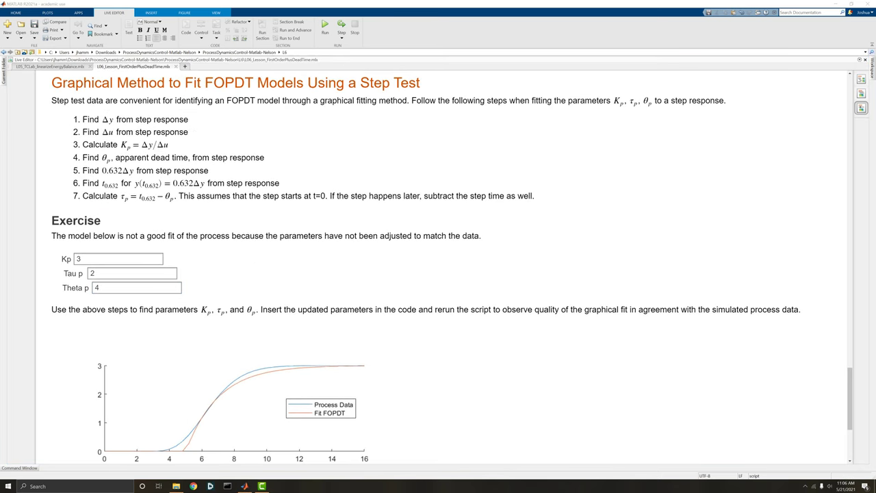
scroll(451, 267, down, 1)
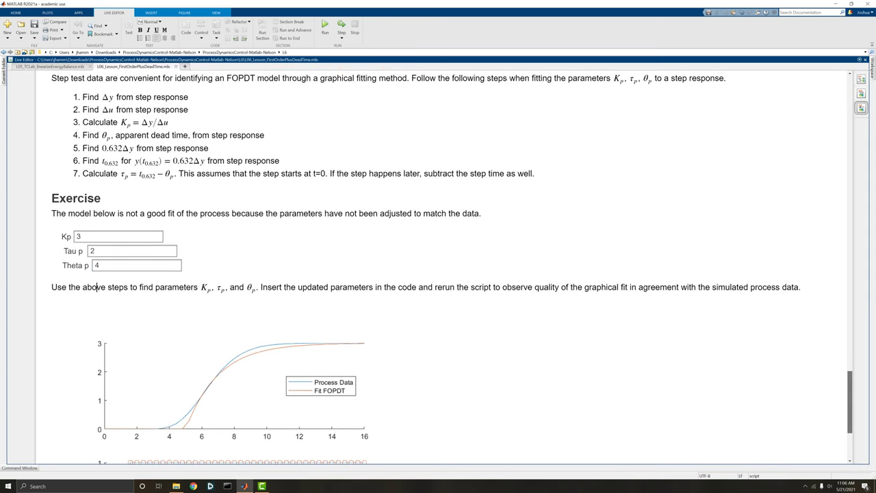
scroll(452, 267, down, 1)
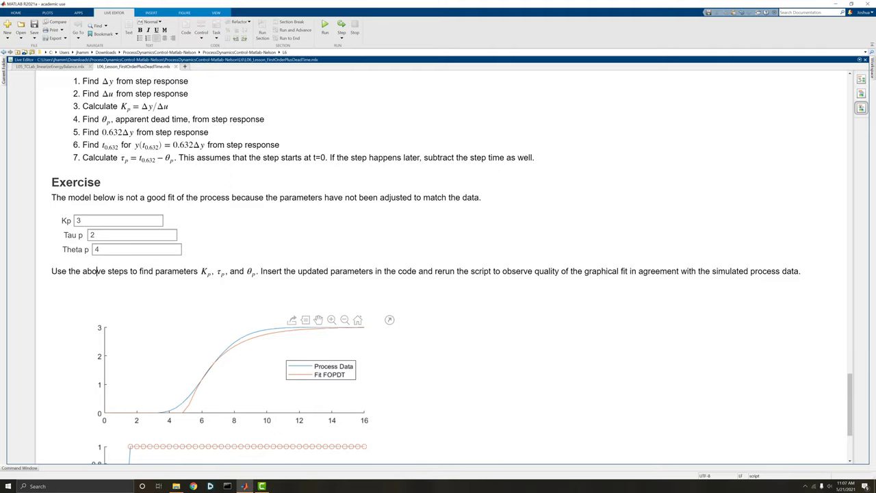
scroll(438, 274, down, 3)
scroll(438, 274, down, 2)
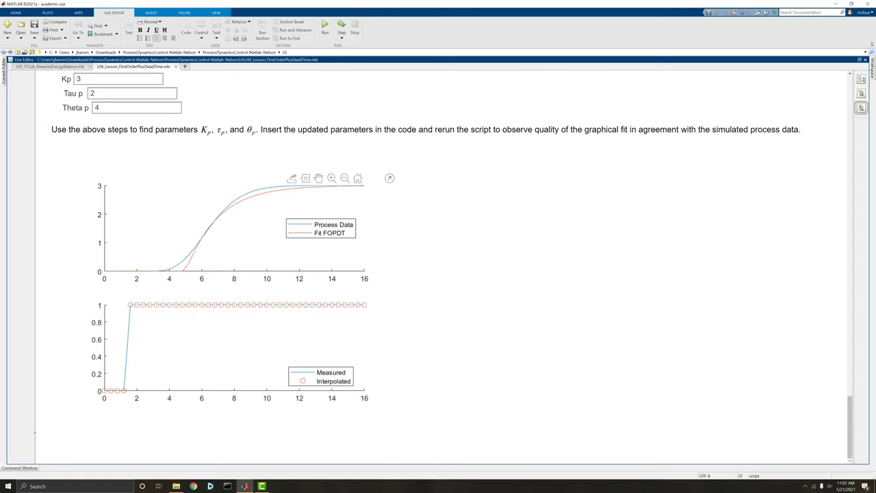